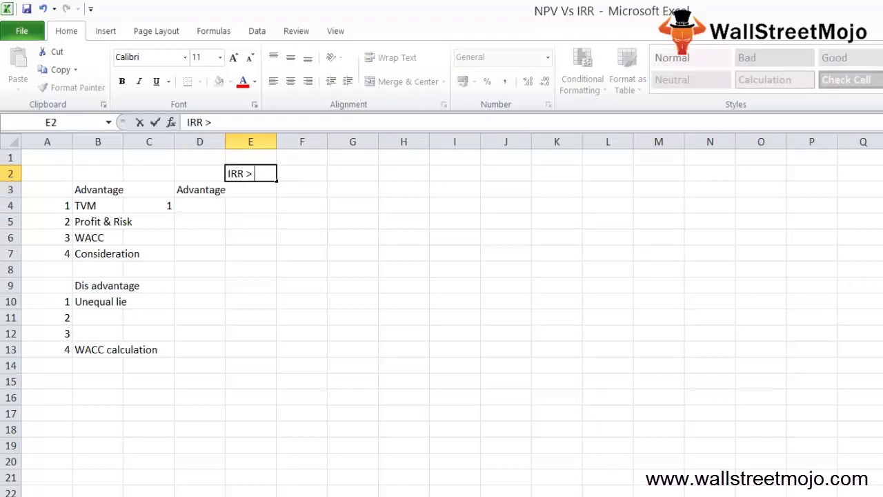
- Note 'IRR > Re' in E2 and enter FM as the first IRR advantage in D4
{"action": "type", "text": "R > Re"}
{"action": "key", "text": "Return"}
{"action": "left_click", "coordinate": [199, 205]}
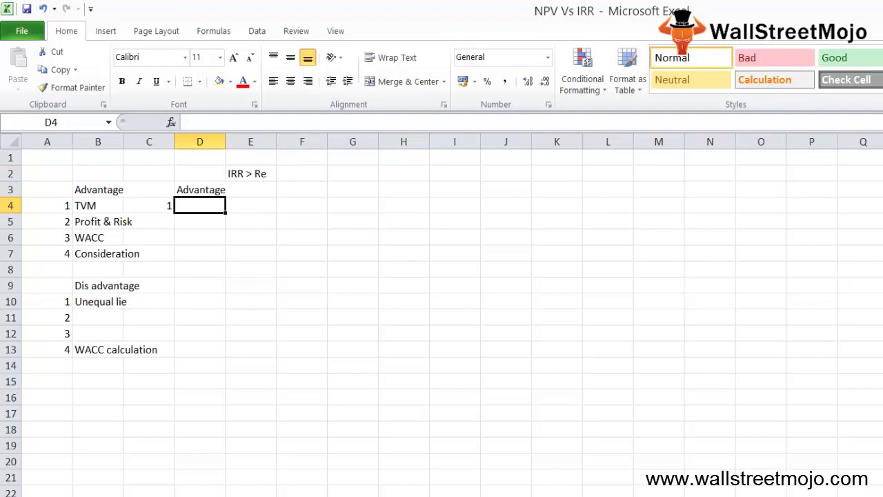
{"action": "type", "text": "FM"}
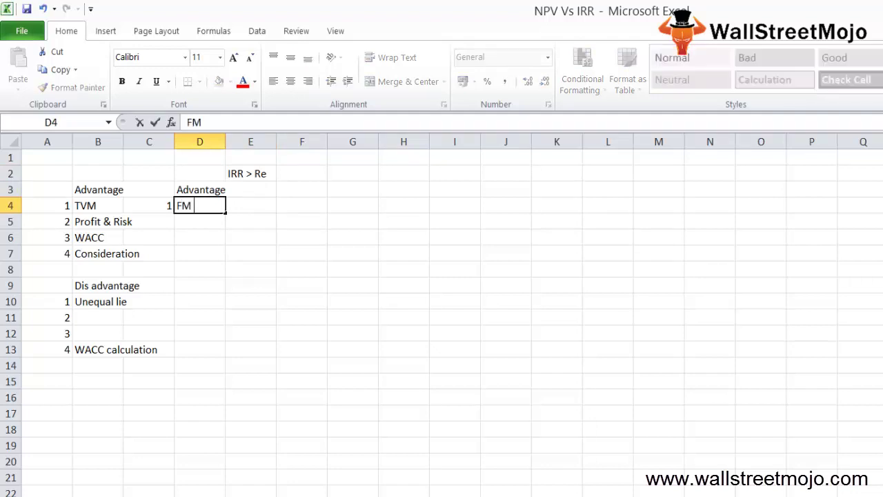
{"action": "key", "text": "Return"}
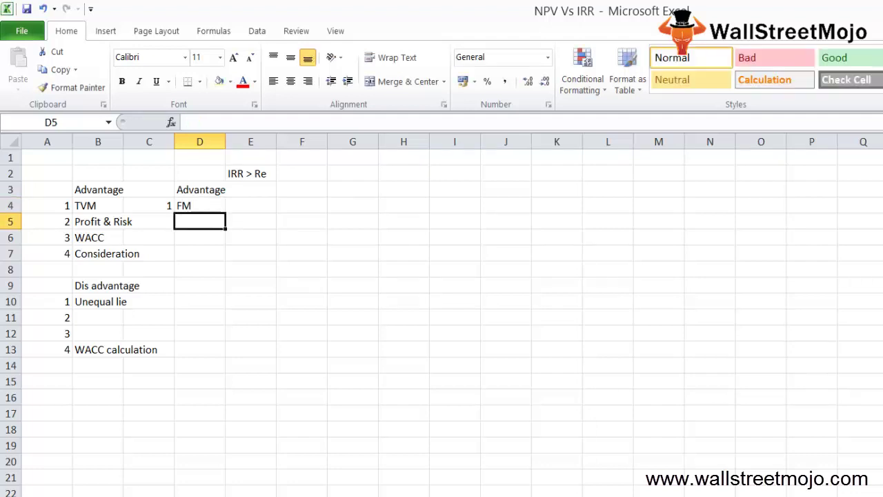
- Add IRR advantages 2 'Value risk' and 3 'Actual Return' in C5:D6
{"action": "left_click", "coordinate": [149, 221]}
{"action": "type", "text": "2"}
{"action": "left_click", "coordinate": [199, 222]}
{"action": "type", "text": "Val"}
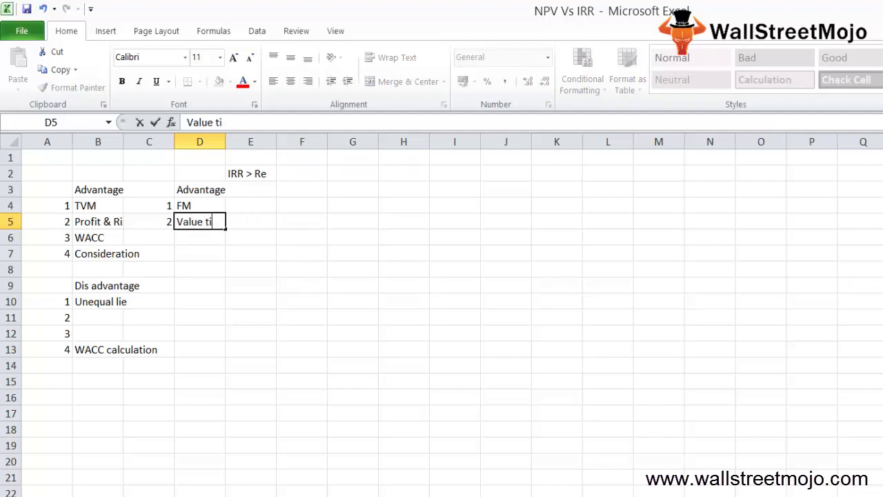
{"action": "type", "text": "ue risk"}
{"action": "key", "text": "Return"}
{"action": "left_click", "coordinate": [148, 237]}
{"action": "type", "text": "3"}
{"action": "key", "text": "Return"}
{"action": "left_click", "coordinate": [199, 237]}
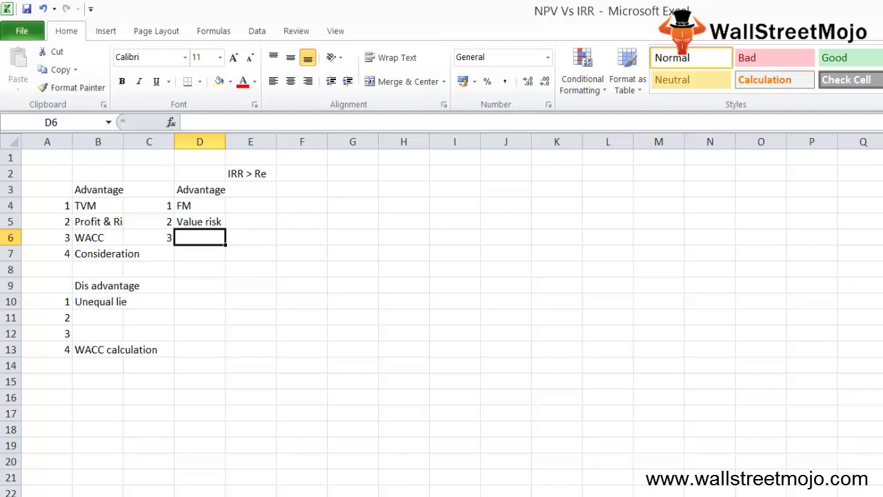
{"action": "type", "text": "Ac"}
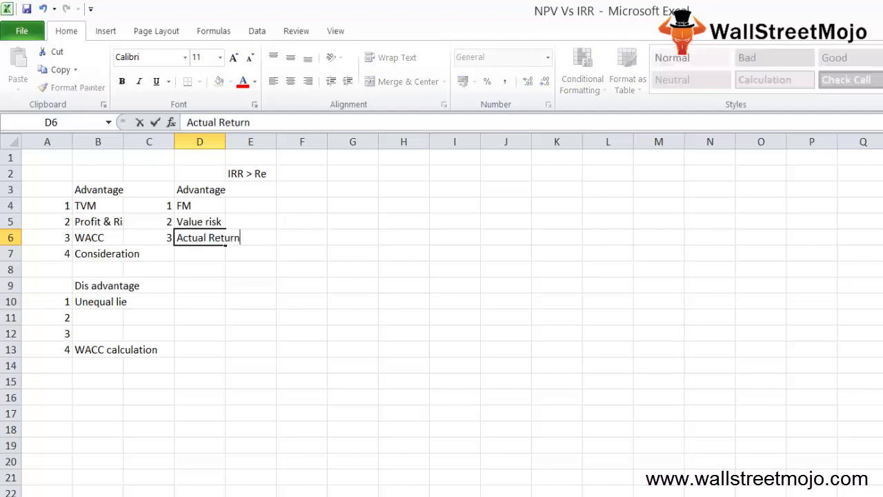
{"action": "type", "text": "tual Return"}
{"action": "left_click", "coordinate": [149, 253]}
- Copy the 'Dis advantage' heading from B9 to D9 and number C10 as 1
{"action": "left_click", "coordinate": [148, 285]}
{"action": "left_click", "coordinate": [97, 285]}
{"action": "key", "text": "ctrl+c"}
{"action": "left_click", "coordinate": [149, 285]}
{"action": "left_click", "coordinate": [199, 285]}
{"action": "key", "text": "ctrl+v"}
{"action": "left_click", "coordinate": [148, 302]}
{"action": "type", "text": "1"}
{"action": "key", "text": "Return"}
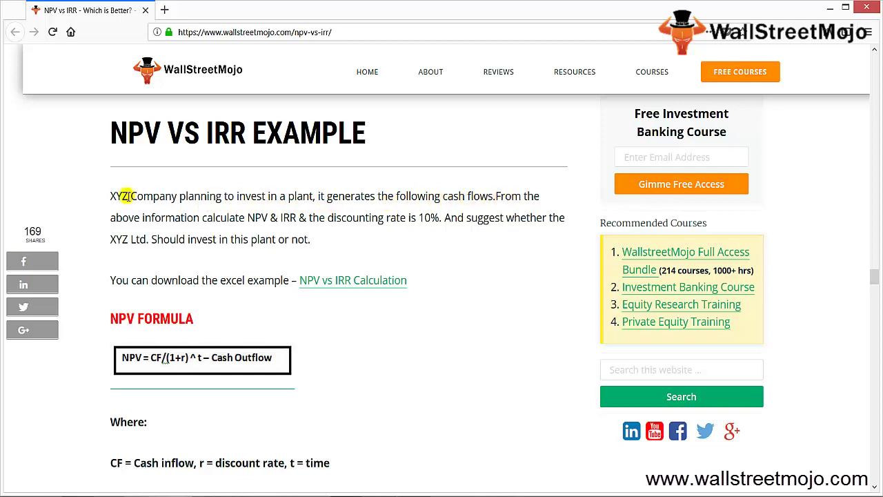
- Highlight 'calculate NPV & IRR' and the 10% discounting rate in the example text
{"action": "left_click_drag", "start_coordinate": [203, 221], "coordinate": [322, 227]}
{"action": "mouse_move", "coordinate": [416, 220]}
{"action": "left_mouse_down"}
{"action": "mouse_move", "coordinate": [441, 221]}
{"action": "mouse_move", "coordinate": [417, 231]}
{"action": "left_mouse_up"}
{"action": "scroll", "coordinate": [286, 250], "scroll_direction": "down", "scroll_amount": 3}
{"action": "scroll", "coordinate": [283, 247], "scroll_direction": "up", "scroll_amount": 1}
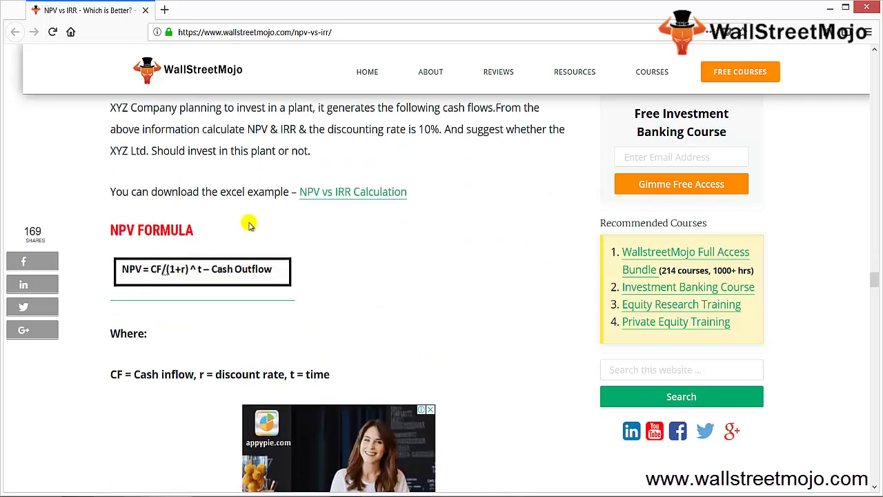
{"action": "scroll", "coordinate": [359, 228], "scroll_direction": "down", "scroll_amount": 3}
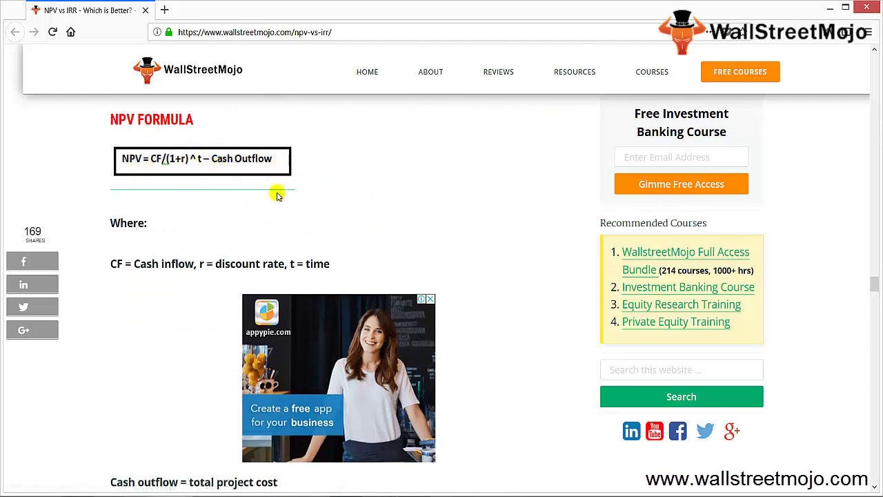
{"action": "scroll", "coordinate": [238, 218], "scroll_direction": "down", "scroll_amount": 2}
{"action": "scroll", "coordinate": [193, 214], "scroll_direction": "up", "scroll_amount": 1}
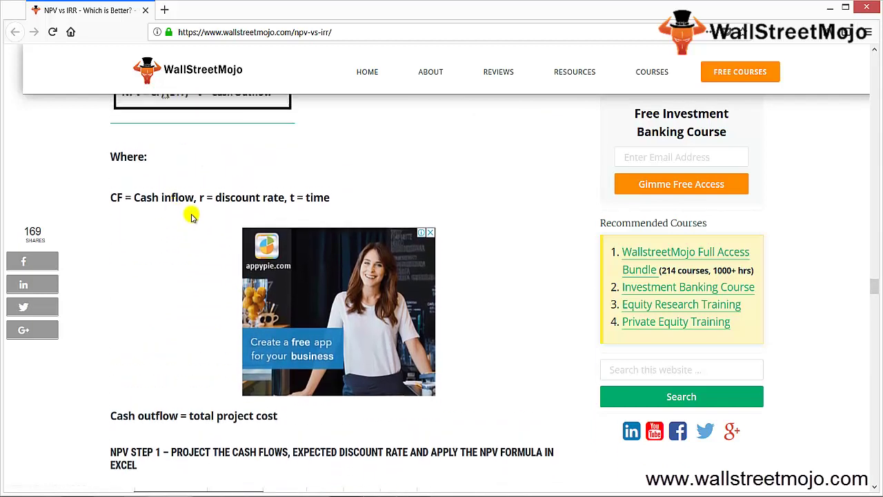
- Read down through NPV Steps 1–3 to the $4,248.96 NPV and the IRR formula
{"action": "scroll", "coordinate": [192, 220], "scroll_direction": "down", "scroll_amount": 2}
{"action": "scroll", "coordinate": [184, 249], "scroll_direction": "down", "scroll_amount": 1}
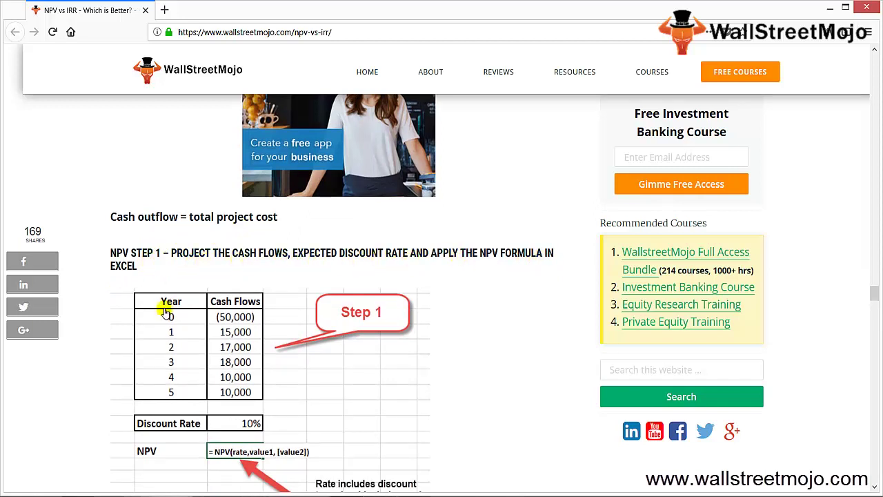
{"action": "scroll", "coordinate": [166, 309], "scroll_direction": "down", "scroll_amount": 1}
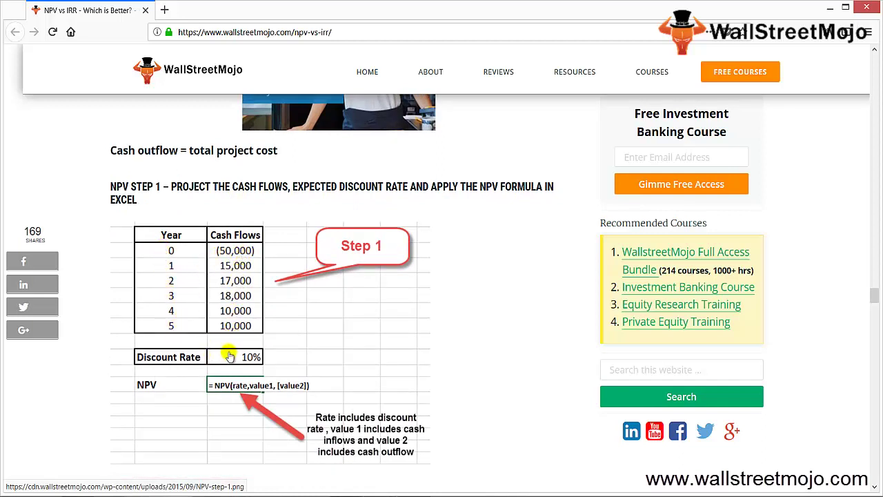
{"action": "scroll", "coordinate": [230, 356], "scroll_direction": "down", "scroll_amount": 1}
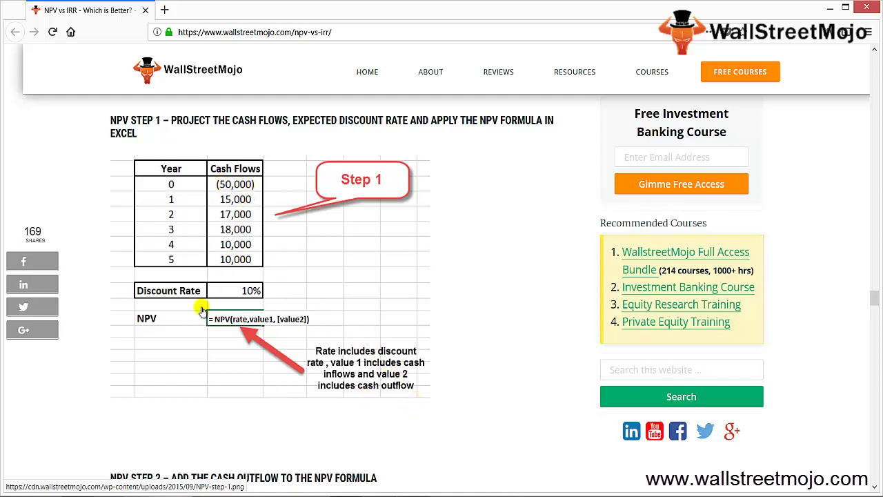
{"action": "scroll", "coordinate": [246, 321], "scroll_direction": "down", "scroll_amount": 3}
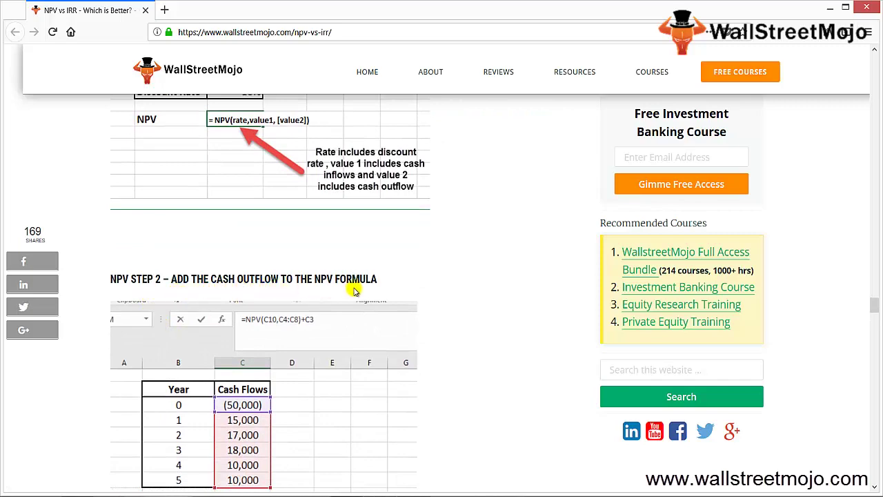
{"action": "scroll", "coordinate": [356, 293], "scroll_direction": "down", "scroll_amount": 3}
{"action": "scroll", "coordinate": [315, 379], "scroll_direction": "down", "scroll_amount": 1}
{"action": "scroll", "coordinate": [250, 306], "scroll_direction": "up", "scroll_amount": 1}
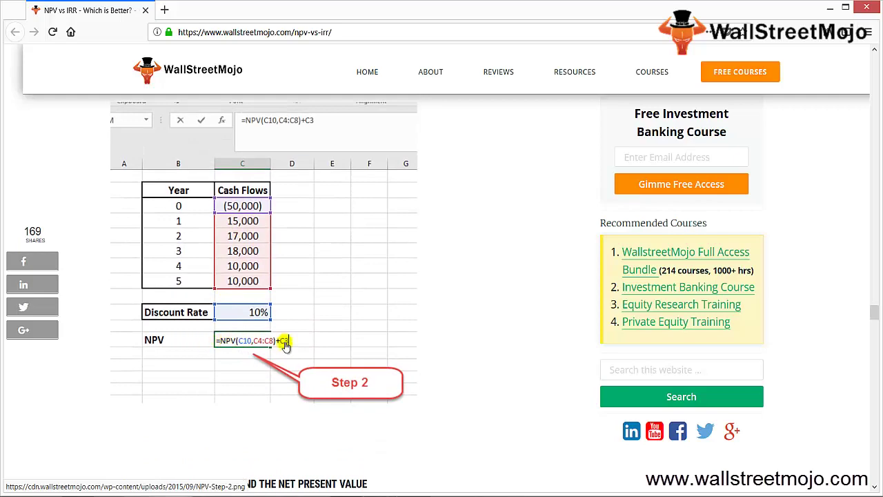
{"action": "scroll", "coordinate": [232, 266], "scroll_direction": "down", "scroll_amount": 3}
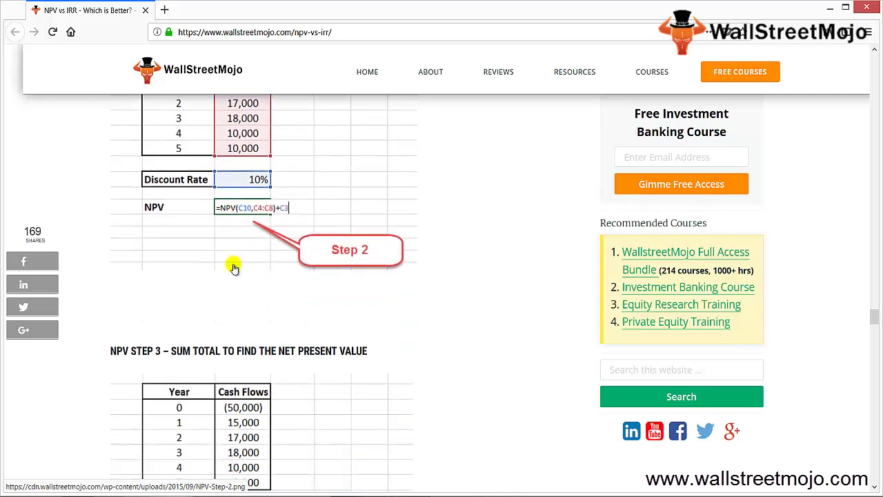
{"action": "scroll", "coordinate": [232, 268], "scroll_direction": "down", "scroll_amount": 2}
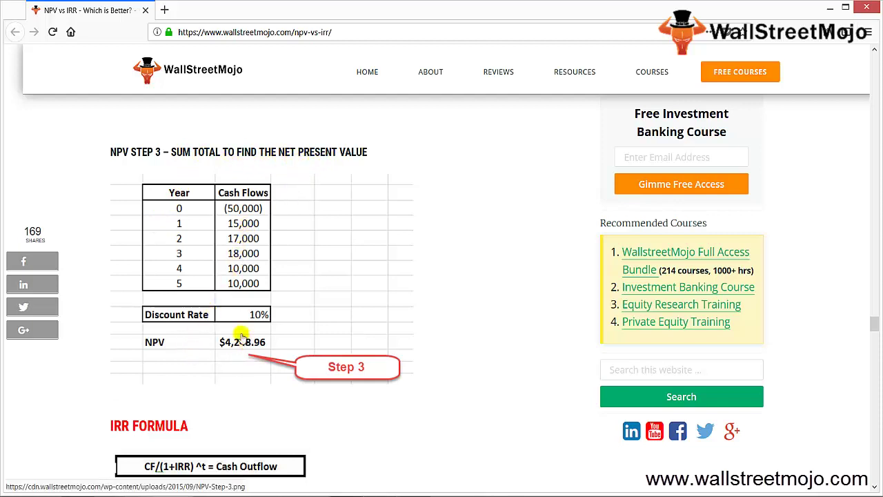
{"action": "scroll", "coordinate": [237, 342], "scroll_direction": "down", "scroll_amount": 2}
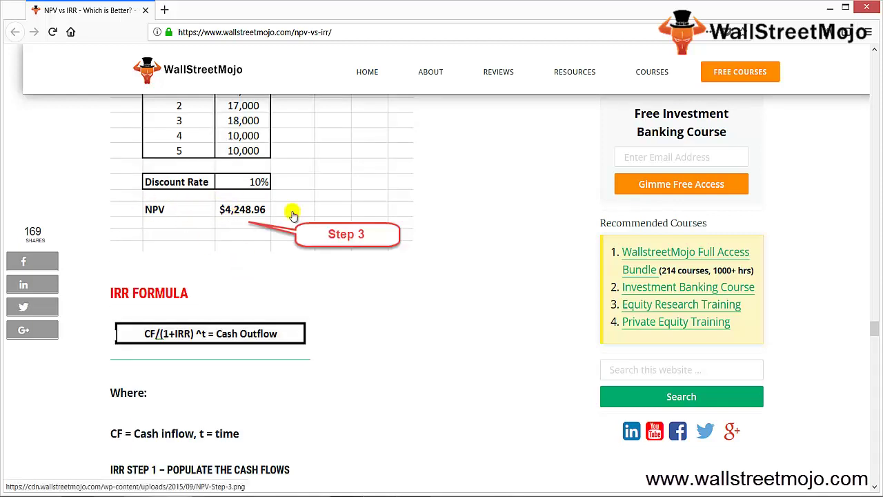
{"action": "scroll", "coordinate": [243, 276], "scroll_direction": "down", "scroll_amount": 3}
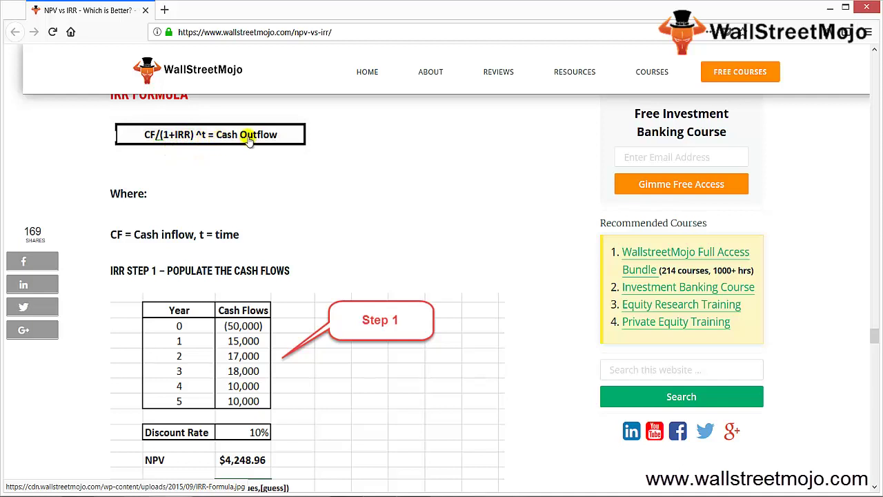
- Scroll past the =IRR(C3:C8) step to Step 3 comparing the 4% IRR with 10%
{"action": "scroll", "coordinate": [235, 165], "scroll_direction": "down", "scroll_amount": 2}
{"action": "scroll", "coordinate": [235, 166], "scroll_direction": "up", "scroll_amount": 1}
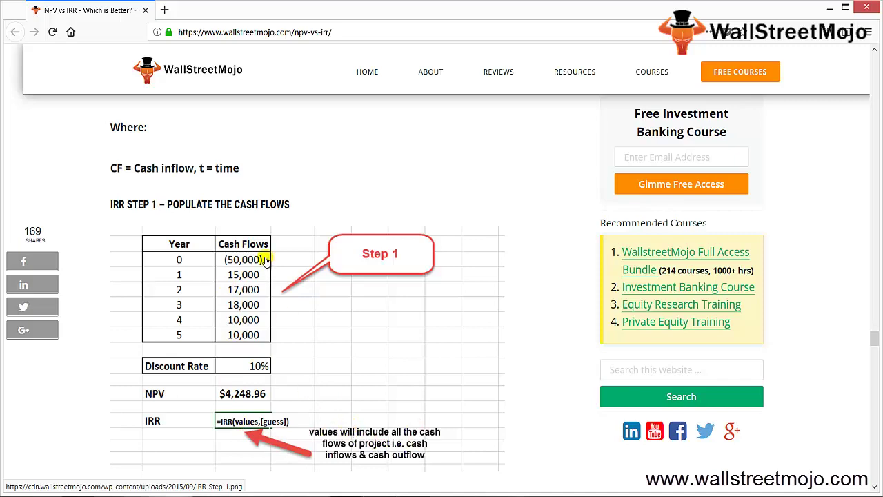
{"action": "scroll", "coordinate": [323, 373], "scroll_direction": "down", "scroll_amount": 2}
{"action": "scroll", "coordinate": [324, 373], "scroll_direction": "up", "scroll_amount": 2}
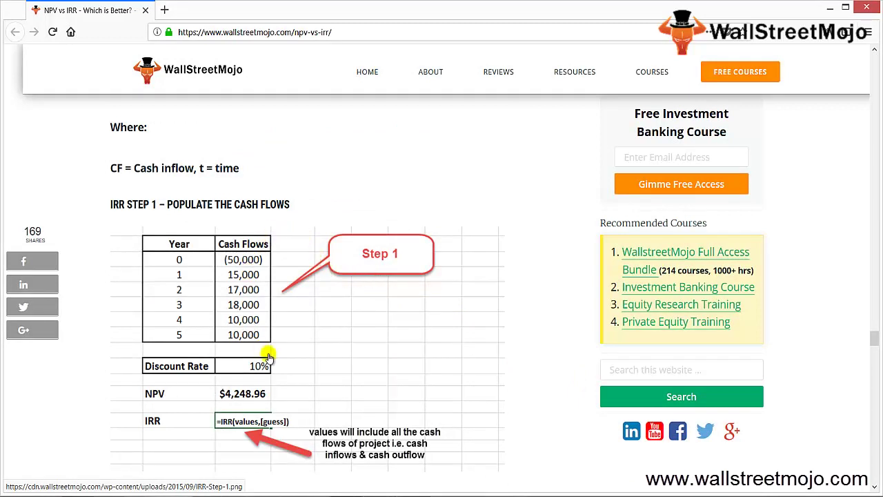
{"action": "scroll", "coordinate": [266, 369], "scroll_direction": "down", "scroll_amount": 1}
{"action": "scroll", "coordinate": [269, 380], "scroll_direction": "down", "scroll_amount": 1}
{"action": "scroll", "coordinate": [267, 374], "scroll_direction": "up", "scroll_amount": 1}
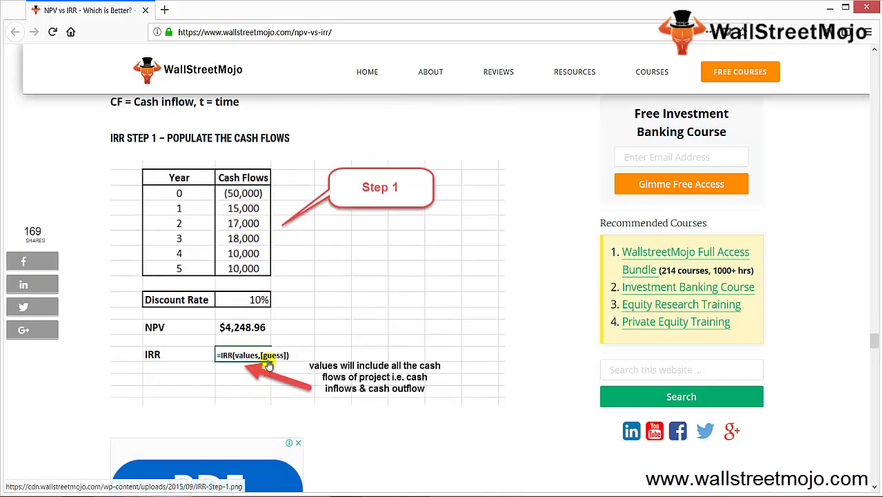
{"action": "scroll", "coordinate": [269, 368], "scroll_direction": "down", "scroll_amount": 9}
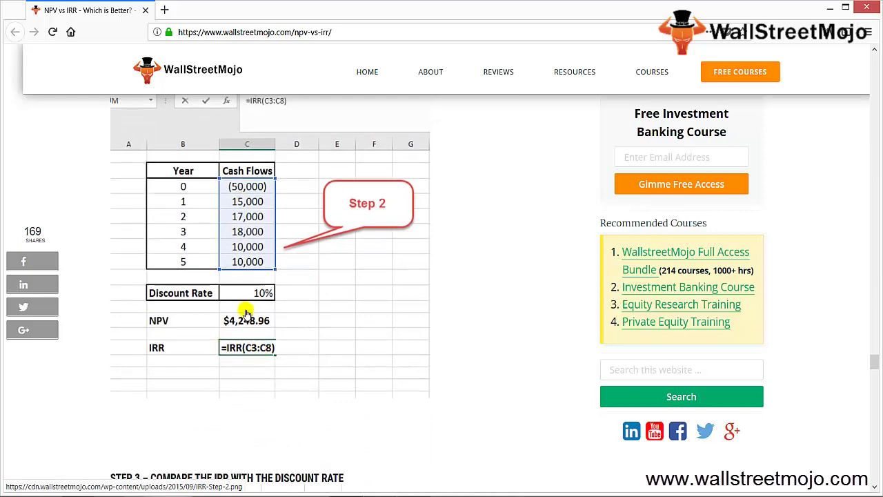
{"action": "scroll", "coordinate": [245, 311], "scroll_direction": "down", "scroll_amount": 5}
{"action": "scroll", "coordinate": [246, 314], "scroll_direction": "up", "scroll_amount": 2}
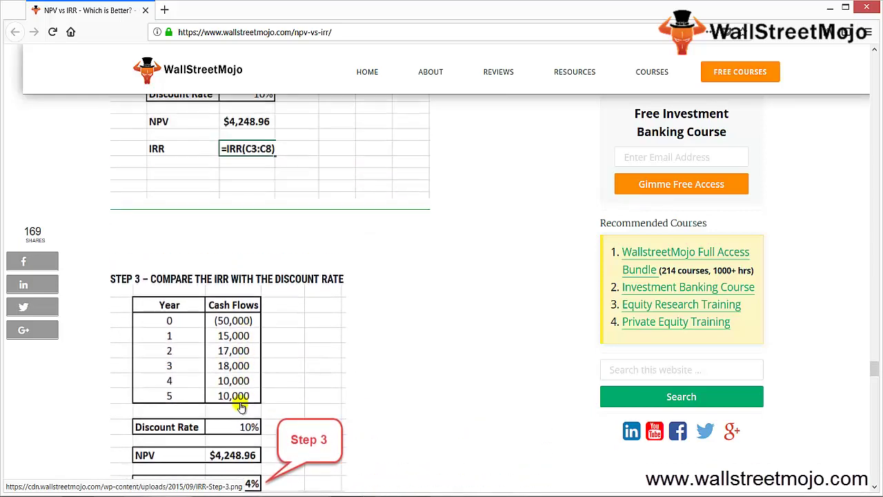
{"action": "scroll", "coordinate": [240, 407], "scroll_direction": "down", "scroll_amount": 2}
{"action": "scroll", "coordinate": [233, 413], "scroll_direction": "up", "scroll_amount": 2}
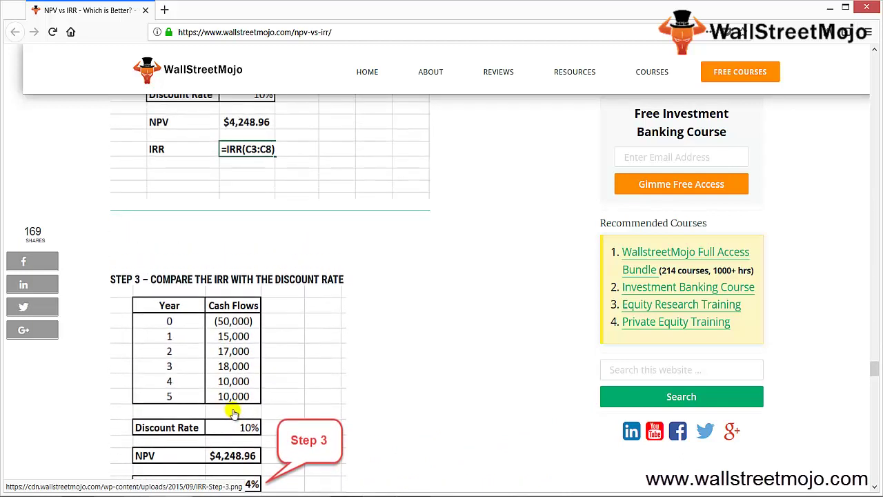